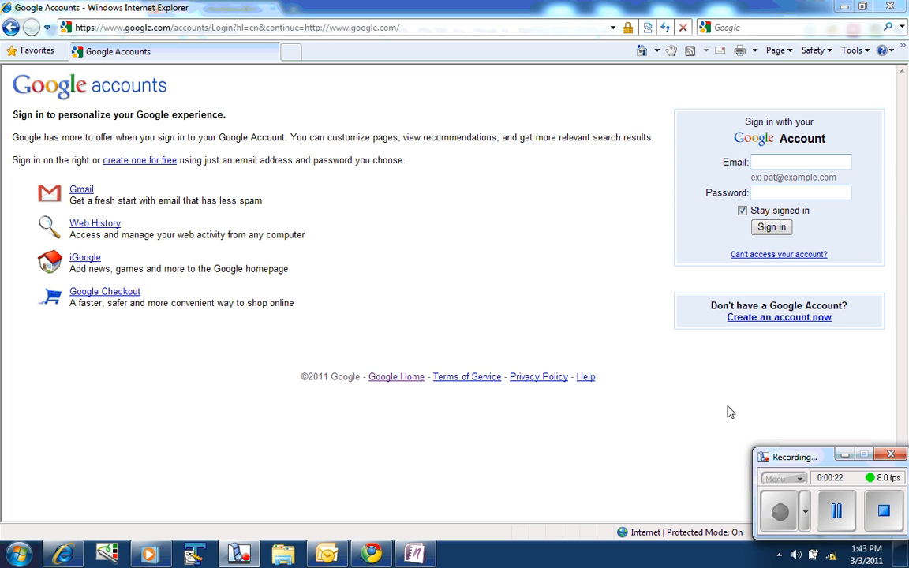
Open the Google account registration page and examine its required fields down to the terms of service
{"action": "left_click", "coordinate": [792, 319]}
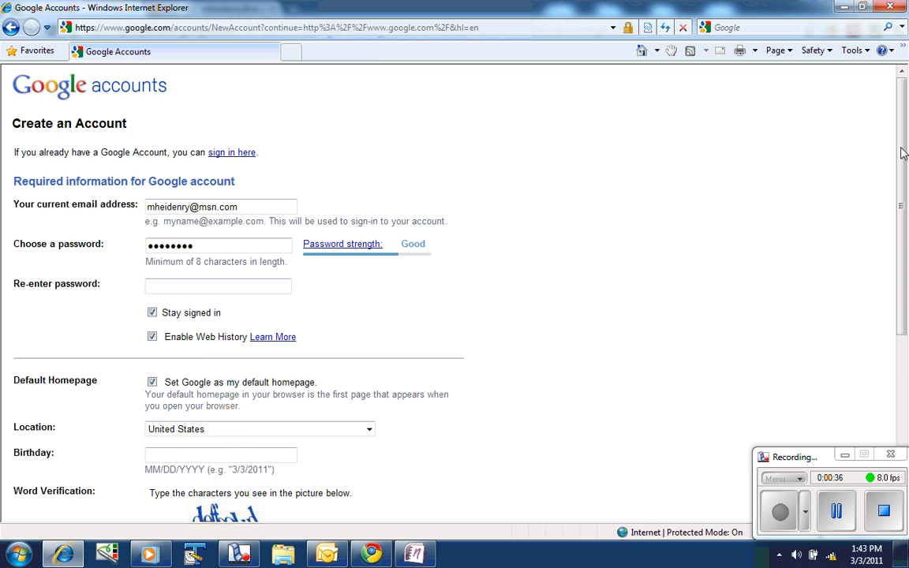
{"action": "left_click_drag", "start_coordinate": [903, 149], "coordinate": [900, 169]}
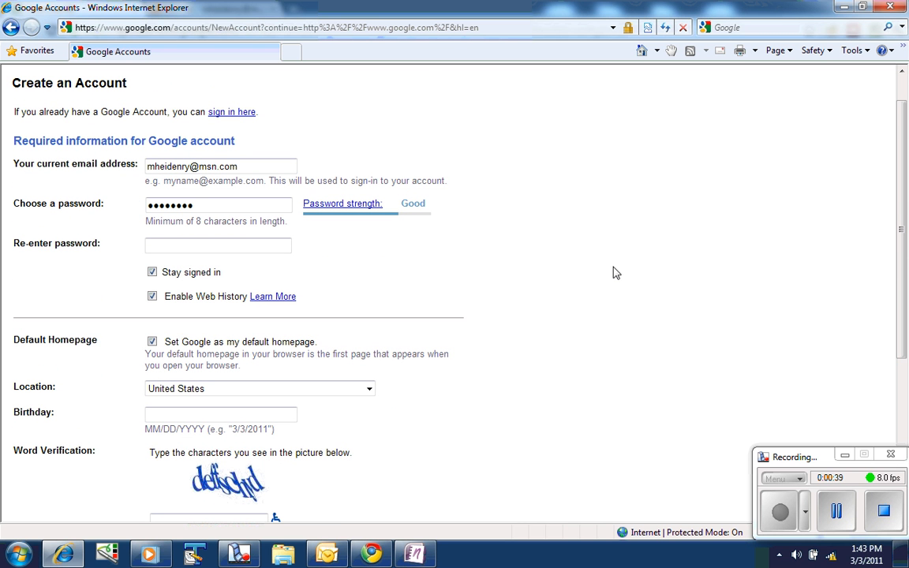
{"action": "left_click_drag", "start_coordinate": [904, 258], "coordinate": [902, 280]}
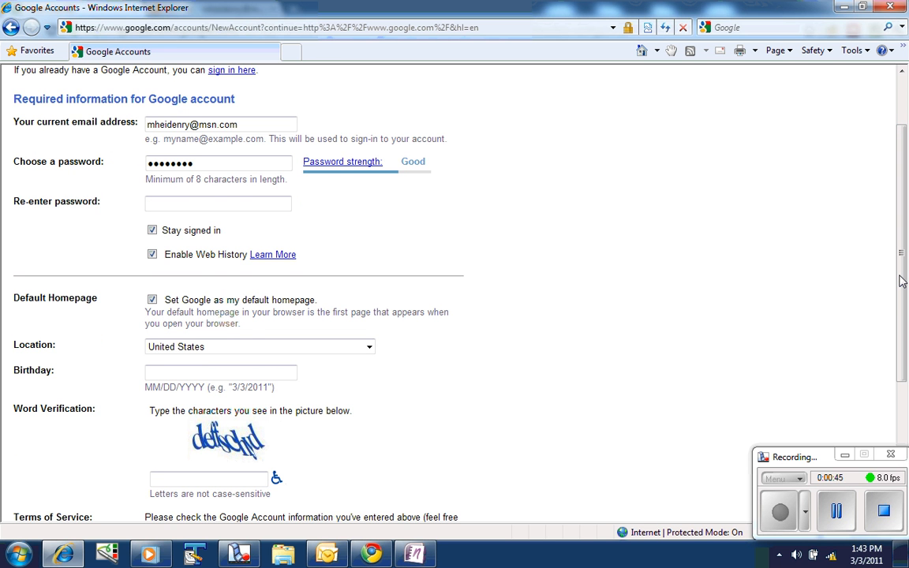
{"action": "left_click_drag", "start_coordinate": [903, 280], "coordinate": [894, 417]}
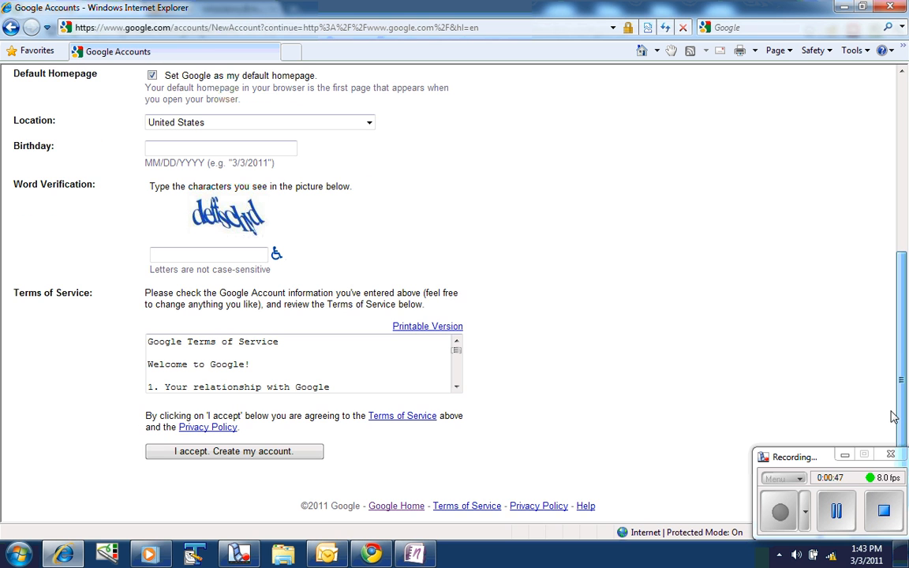
{"action": "left_click", "coordinate": [839, 524]}
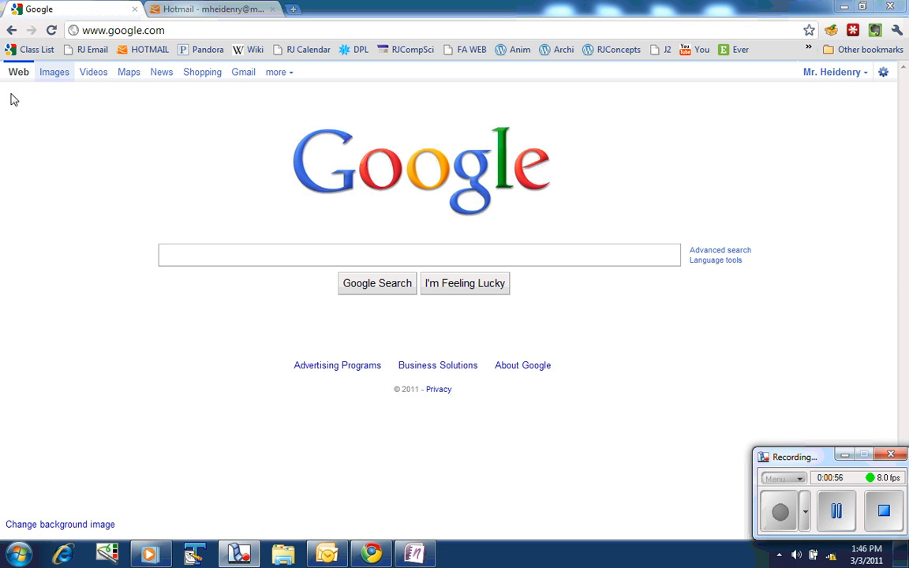
In Chrome, open Google Documents from the Google homepage and reload the page
{"action": "left_click", "coordinate": [285, 73]}
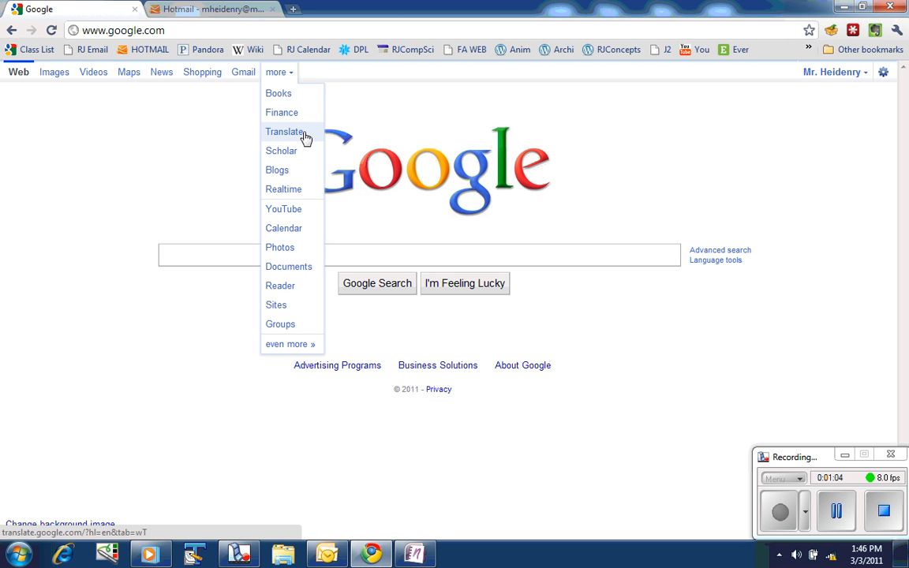
{"action": "left_click", "coordinate": [289, 269]}
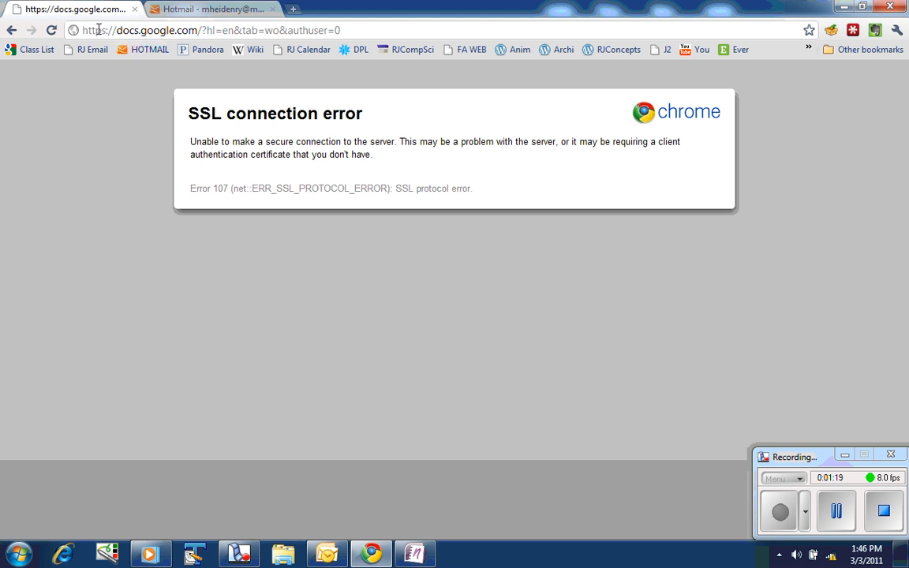
{"action": "left_click", "coordinate": [51, 32]}
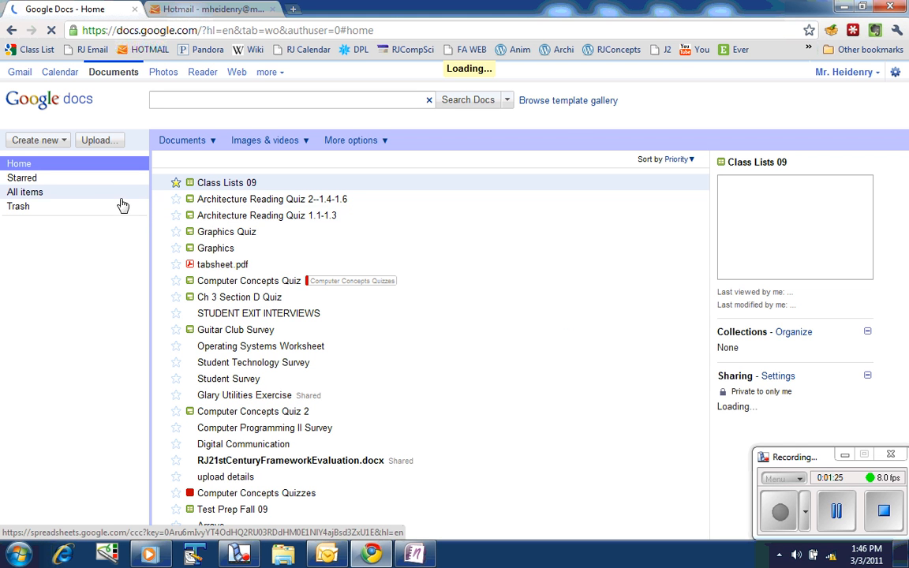
Create a new form in Google Docs and dismiss the incoming e-mail notification
{"action": "left_click", "coordinate": [66, 142]}
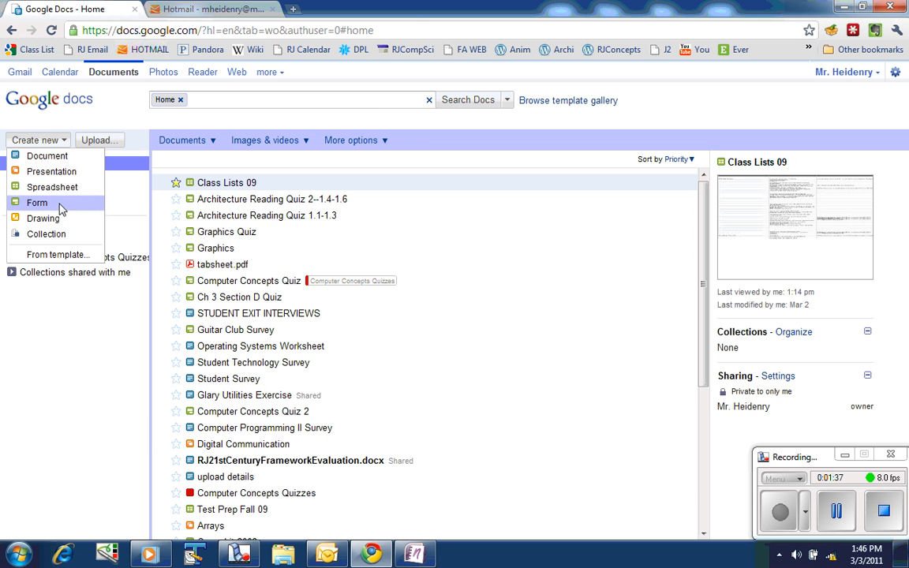
{"action": "left_click", "coordinate": [37, 203]}
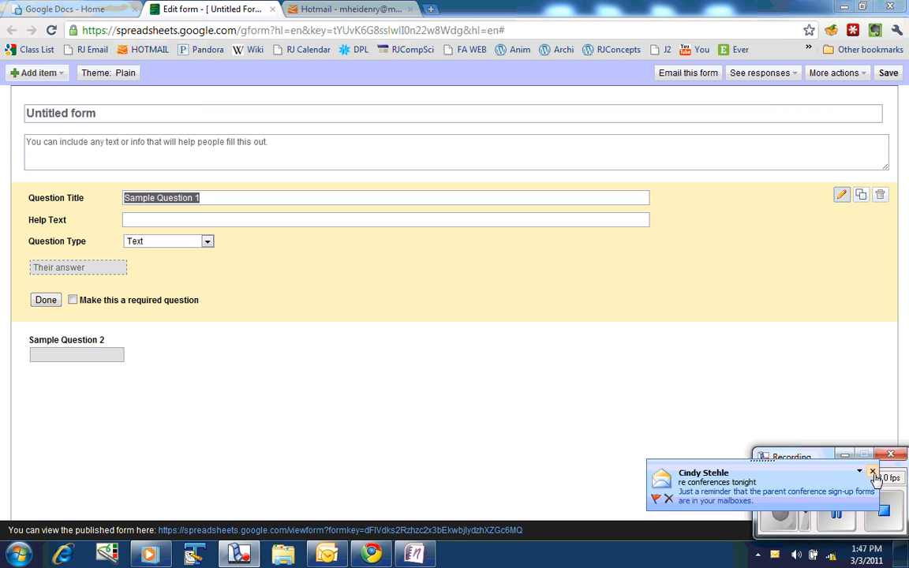
{"action": "left_click", "coordinate": [873, 472]}
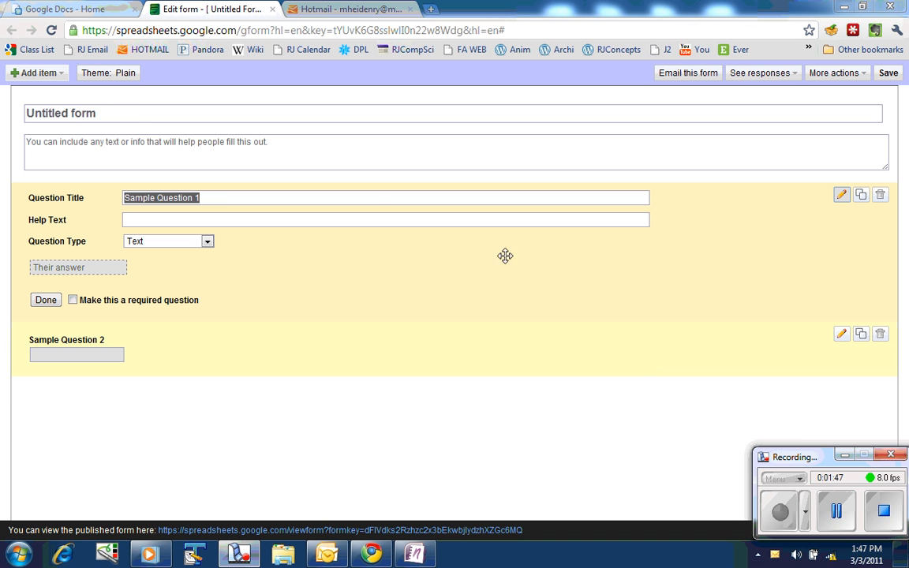
Title the new form "Sample Form/Quiz"
{"action": "left_click", "coordinate": [139, 113]}
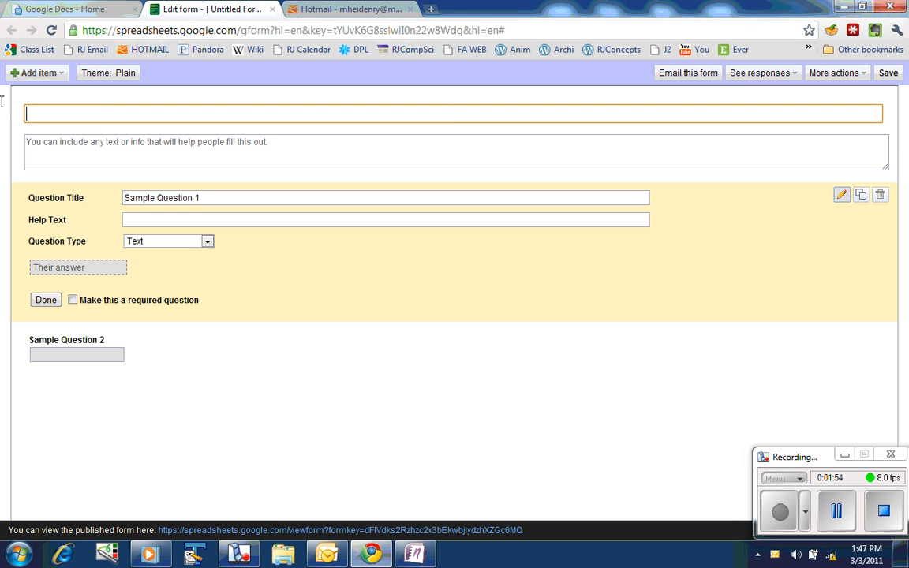
{"action": "type", "text": "Sam"}
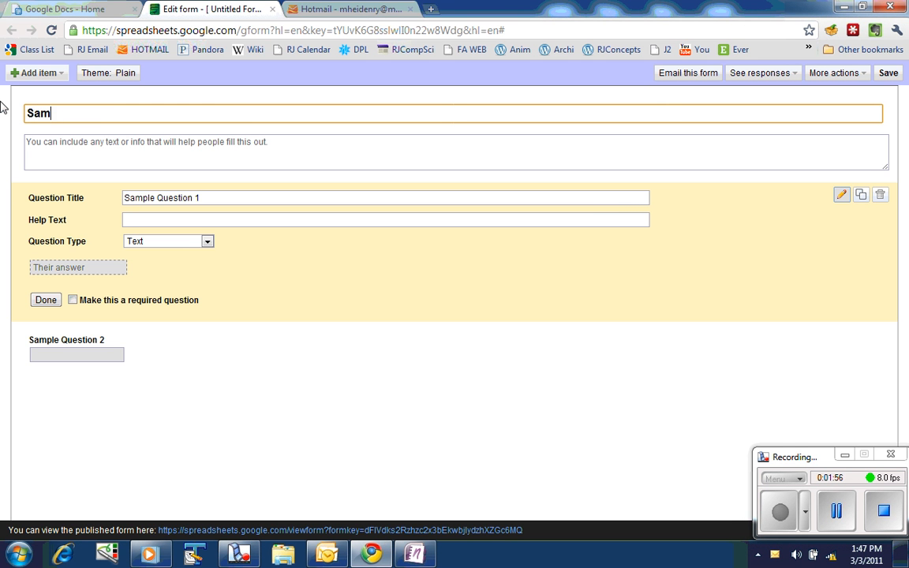
{"action": "type", "text": "ple Form/Quiz"}
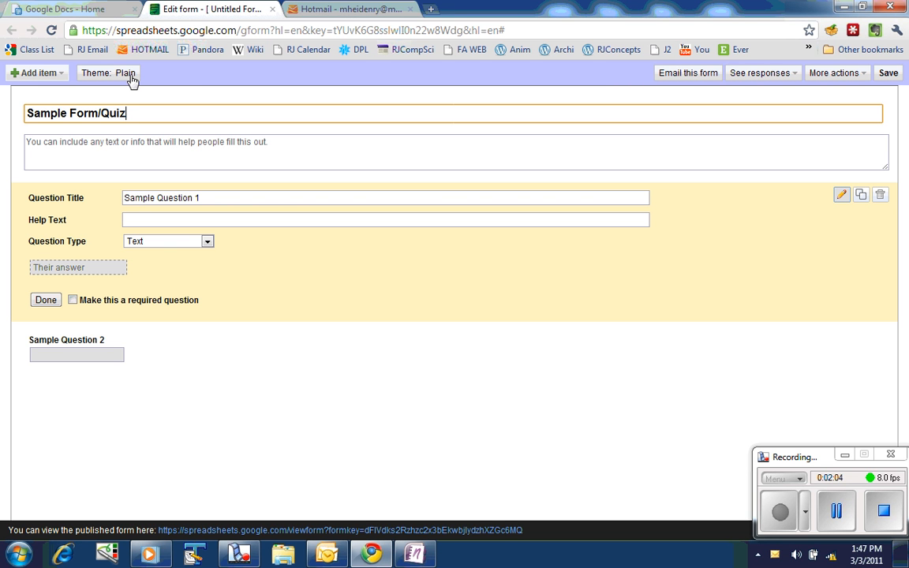
Make Sample Question 1 a required question and add another question of type Text to the form
{"action": "left_click", "coordinate": [63, 78]}
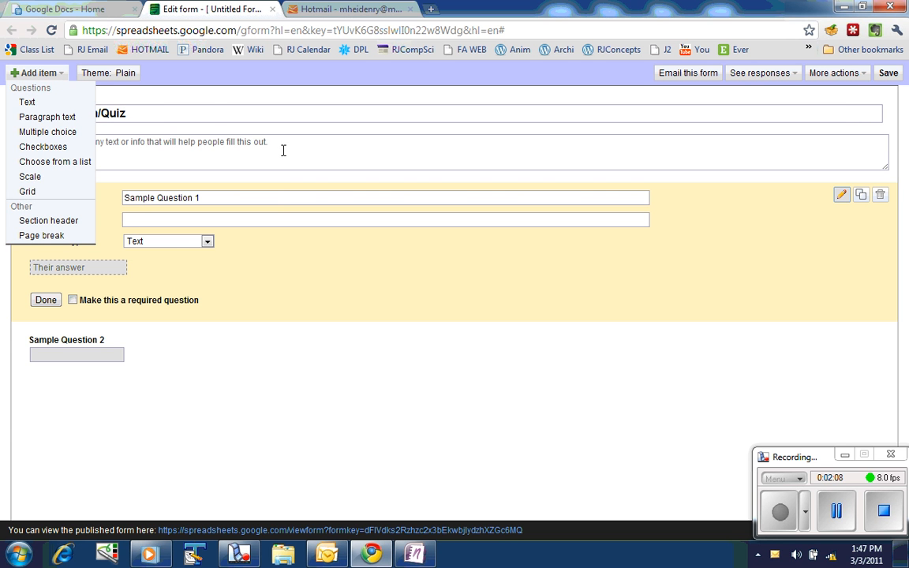
{"action": "left_click", "coordinate": [256, 141]}
{"action": "left_click", "coordinate": [278, 197]}
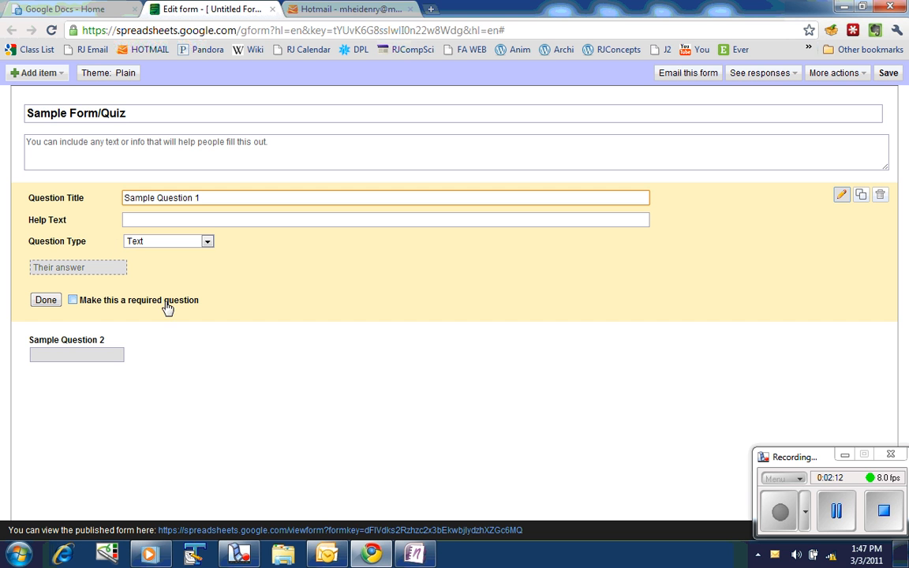
{"action": "left_click", "coordinate": [73, 300]}
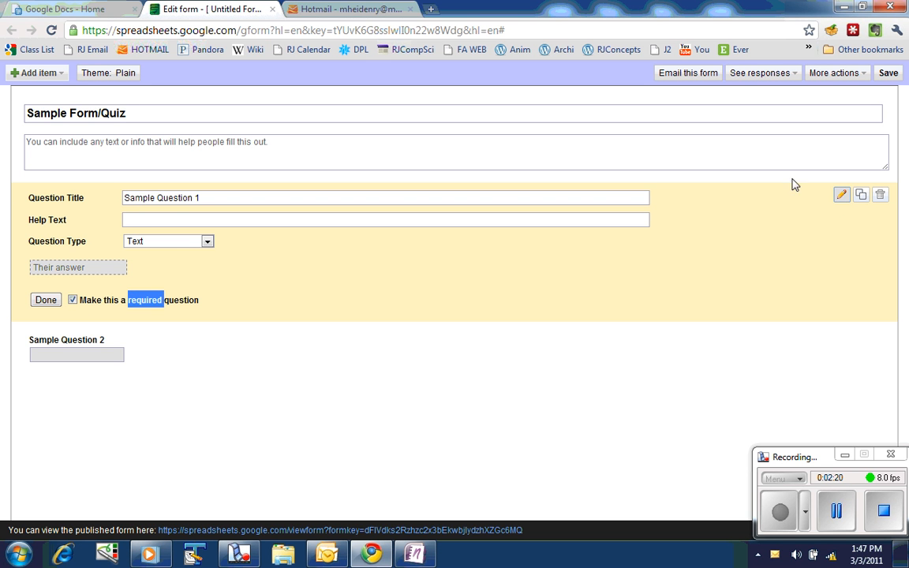
{"action": "left_click", "coordinate": [60, 78]}
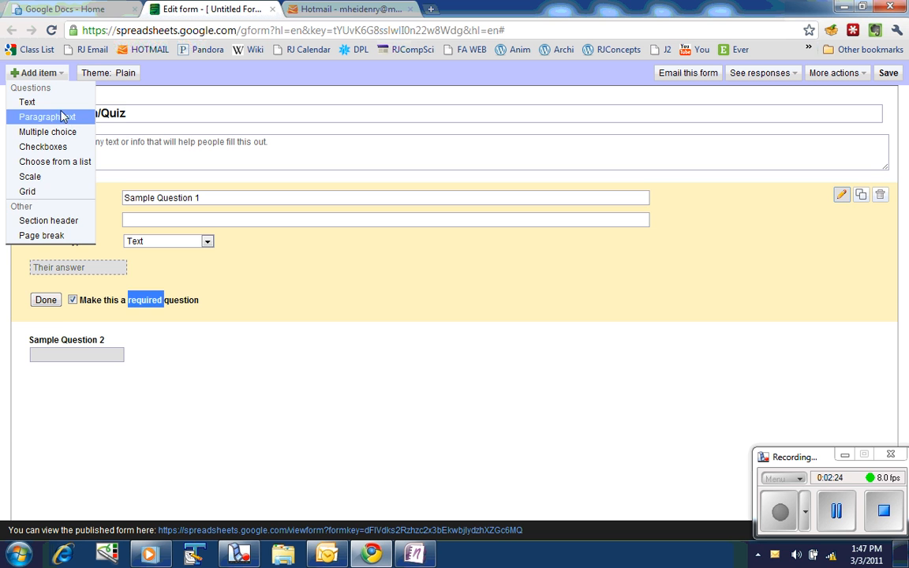
{"action": "left_click", "coordinate": [62, 105]}
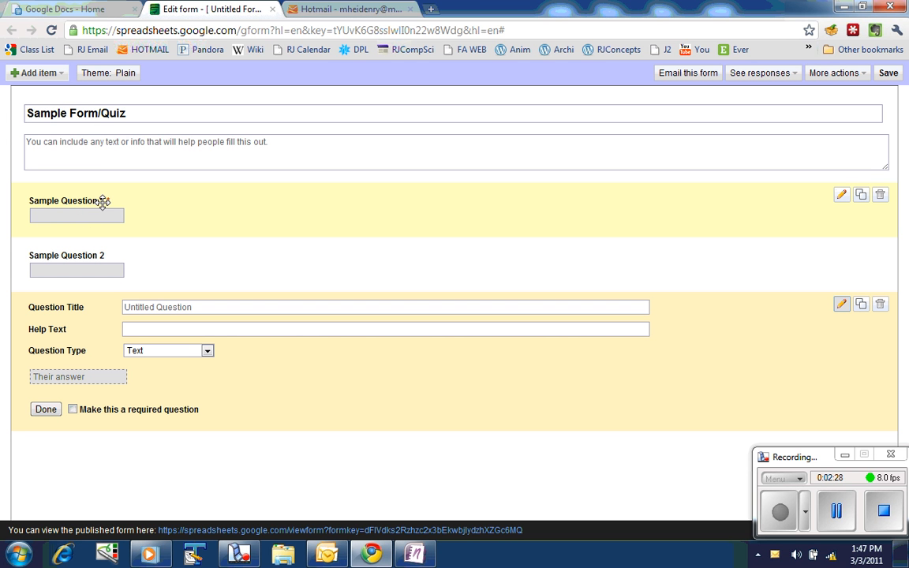
Change the title of the first question to "Name:" and finish editing it
{"action": "left_click", "coordinate": [842, 195]}
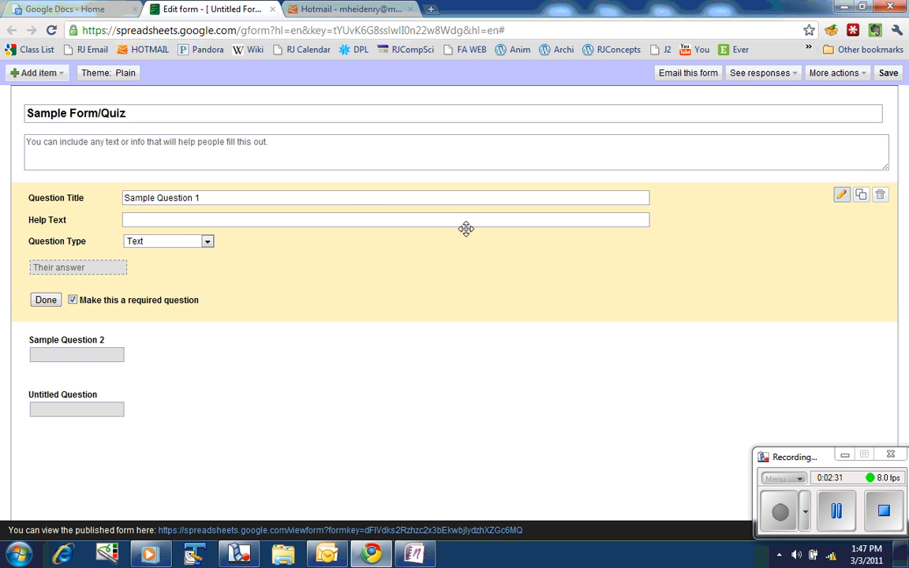
{"action": "left_click", "coordinate": [369, 196]}
{"action": "key", "text": "ctrl+a"}
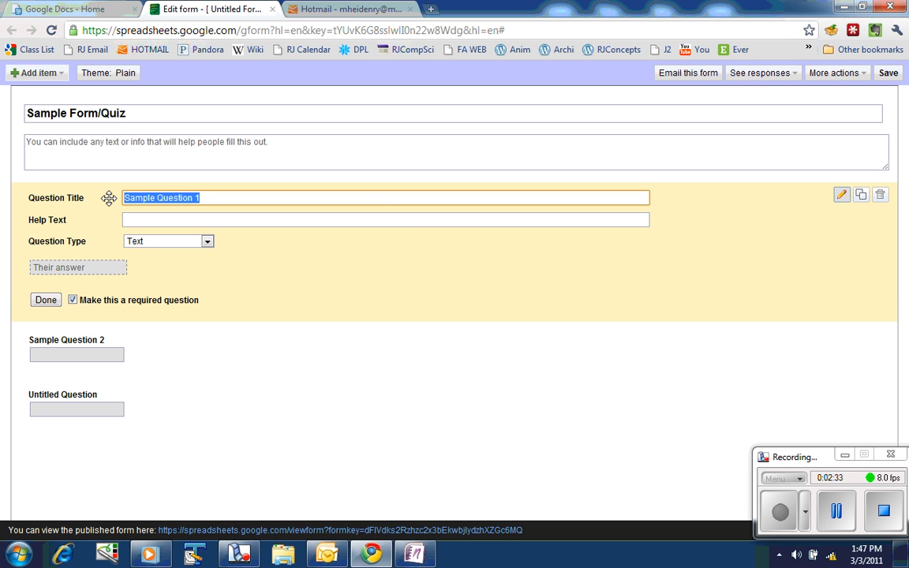
{"action": "type", "text": "Name:"}
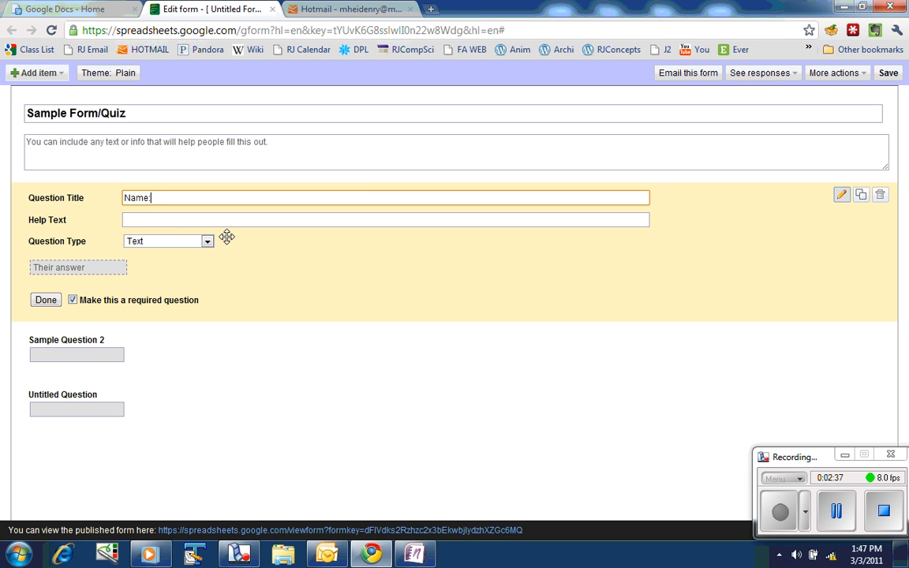
{"action": "left_click", "coordinate": [55, 301]}
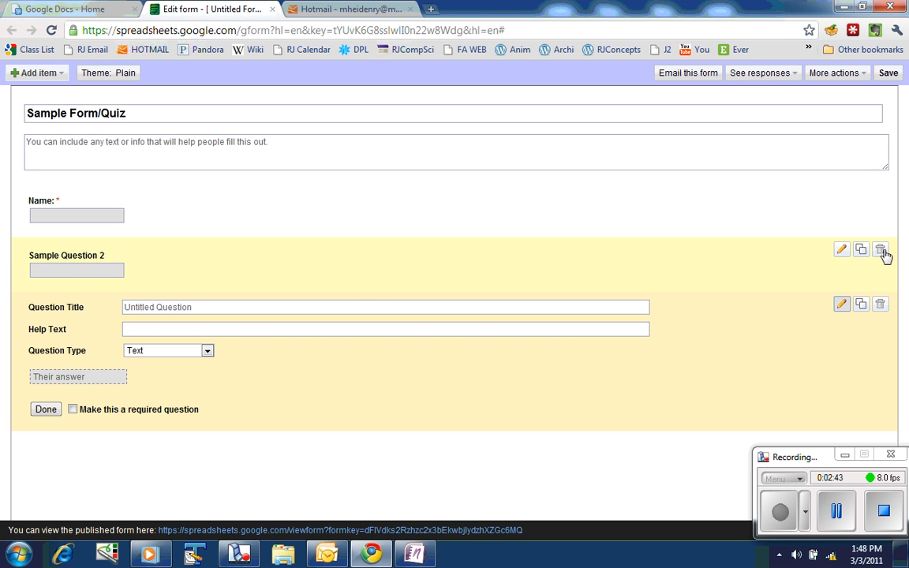
Retitle Sample Question 2 as "What should my next car be:" and set its question type to Multiple choice
{"action": "left_click", "coordinate": [842, 250]}
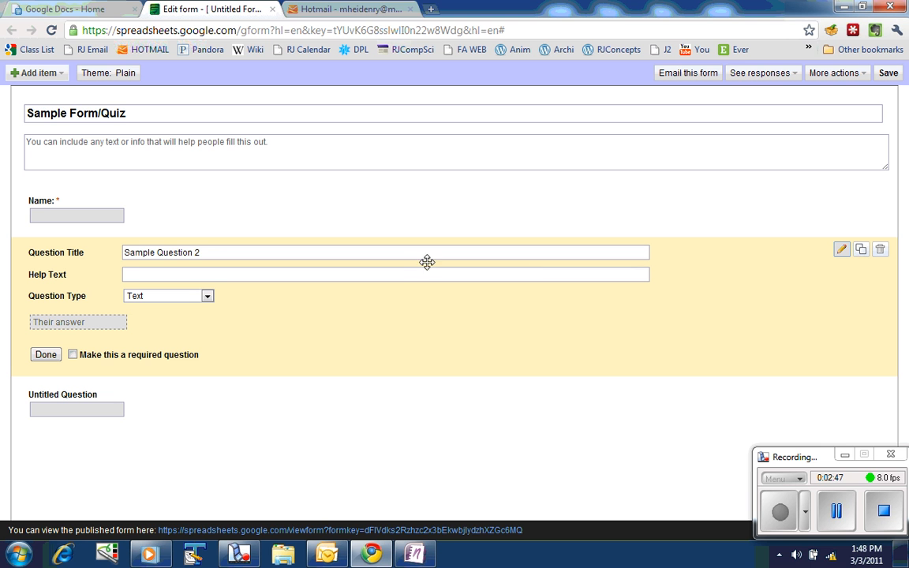
{"action": "left_click_drag", "start_coordinate": [436, 258], "coordinate": [106, 254]}
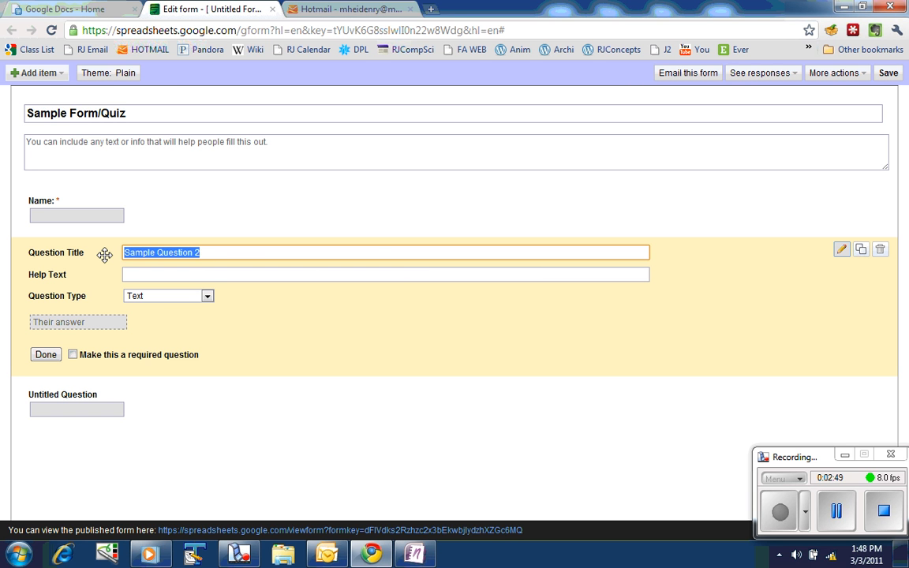
{"action": "type", "text": "What should "}
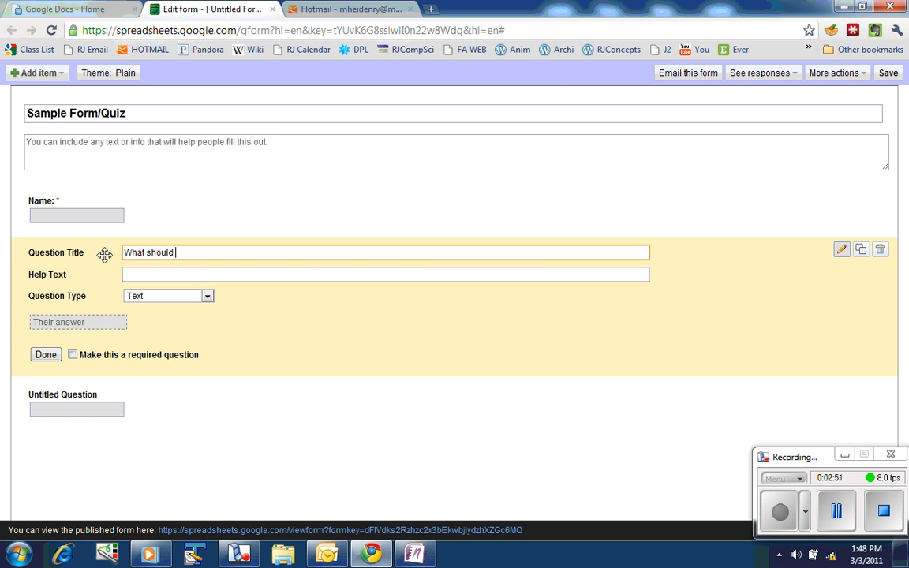
{"action": "type", "text": "my next car be:"}
{"action": "left_click", "coordinate": [207, 296]}
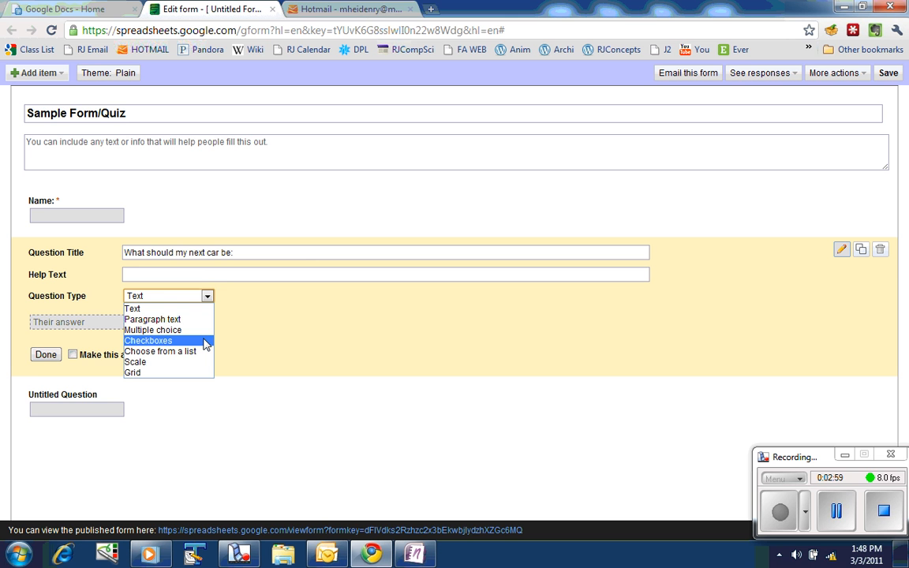
{"action": "left_click", "coordinate": [203, 330]}
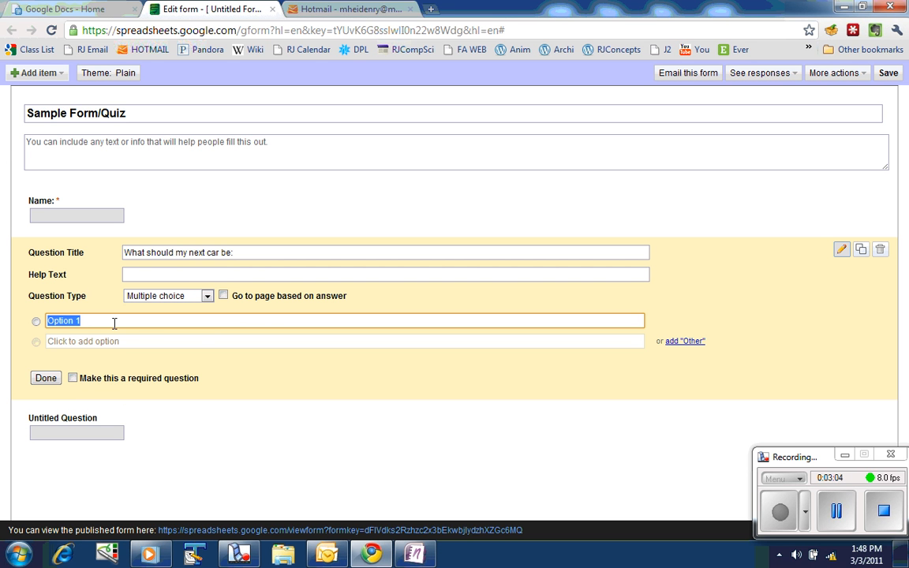
Enter "Hyundai Genesis" as the first answer option of the car question and add an "Other" option
{"action": "type", "text": "Hyundai Gens"}
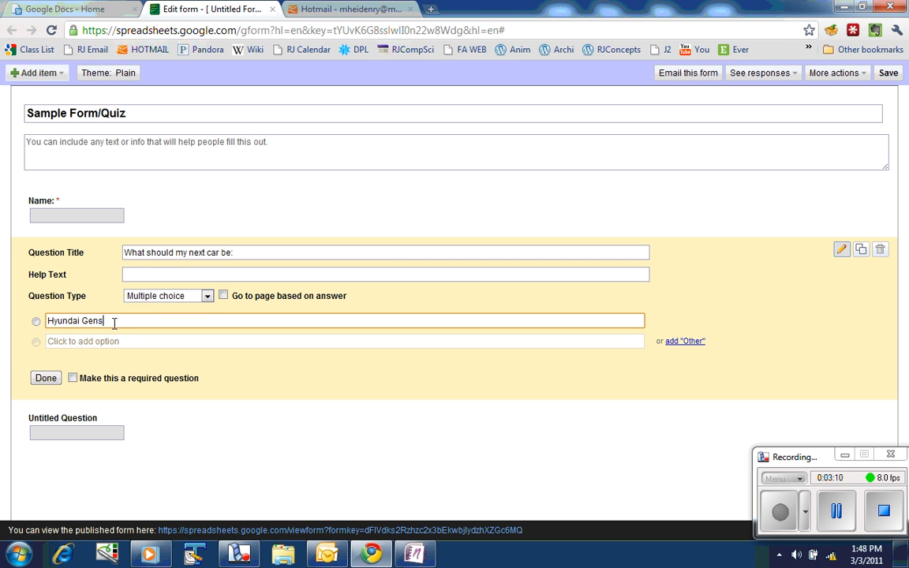
{"action": "type", "text": "issis"}
{"action": "left_click", "coordinate": [680, 341]}
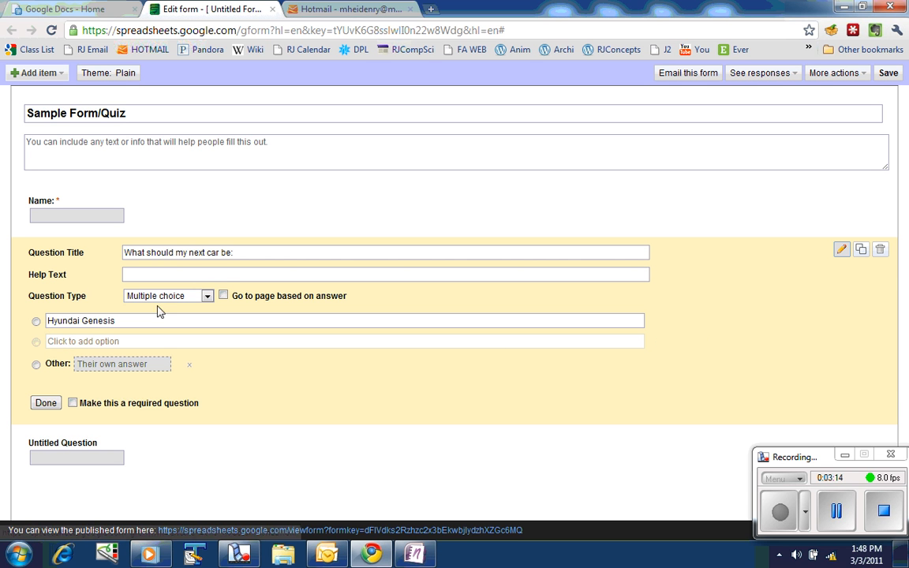
Add "911 turbo", "Caddilac DTS" and "Ford F150" as further answer options of the car question
{"action": "left_click", "coordinate": [36, 344]}
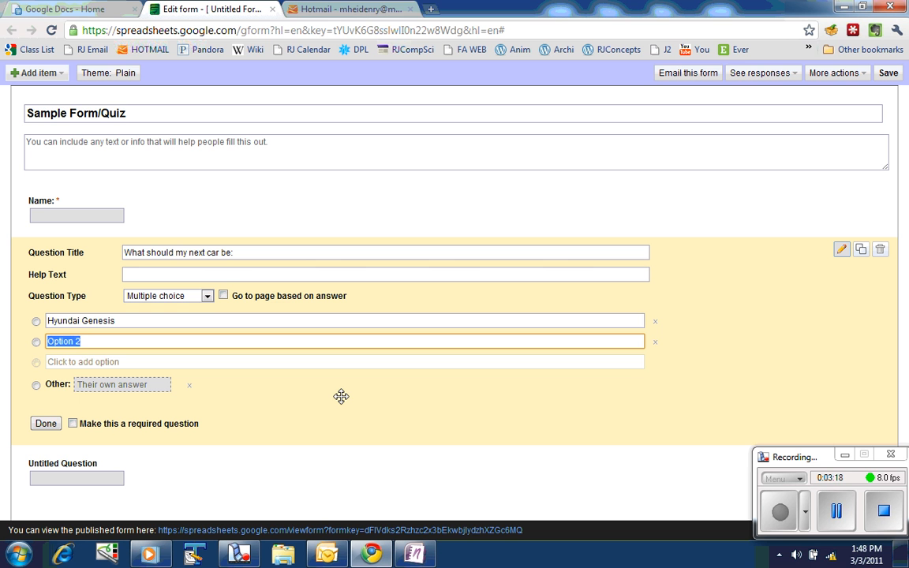
{"action": "type", "text": "911 turbo"}
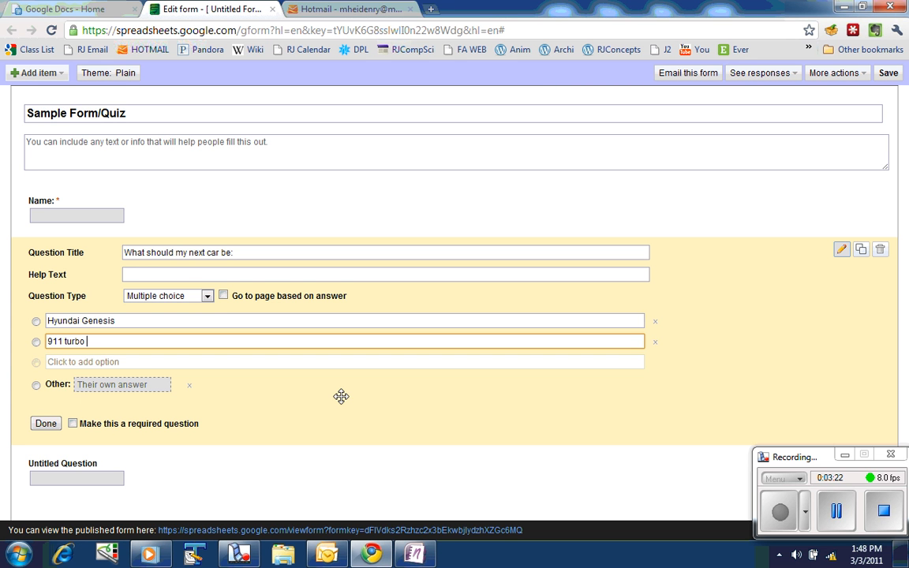
{"action": "left_click", "coordinate": [38, 364]}
{"action": "type", "text": "Cad"}
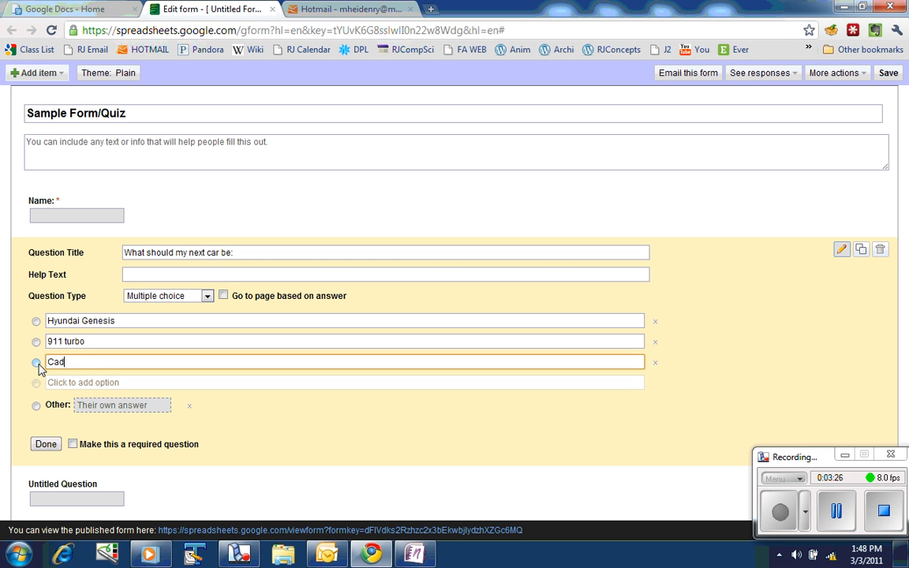
{"action": "type", "text": "dillac DTS"}
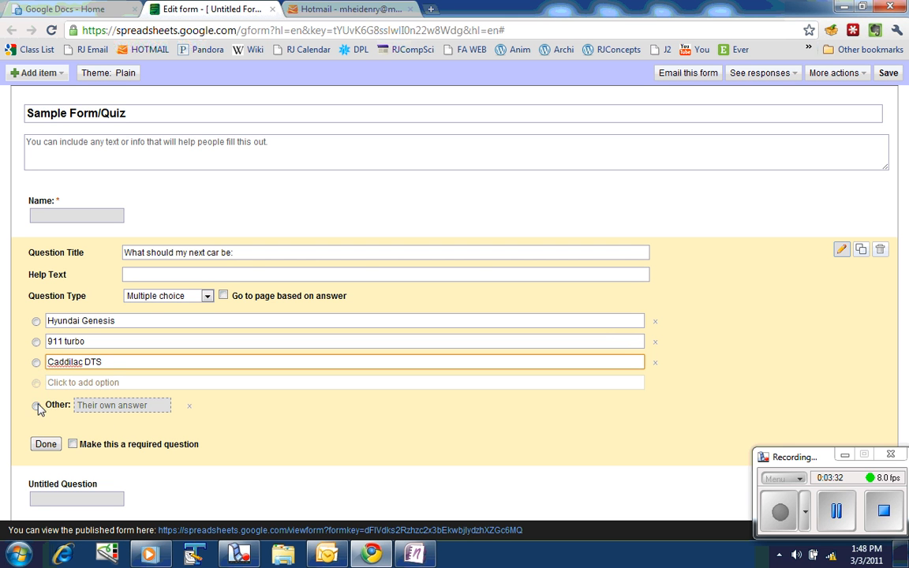
{"action": "left_click", "coordinate": [44, 383]}
{"action": "type", "text": "Fo"}
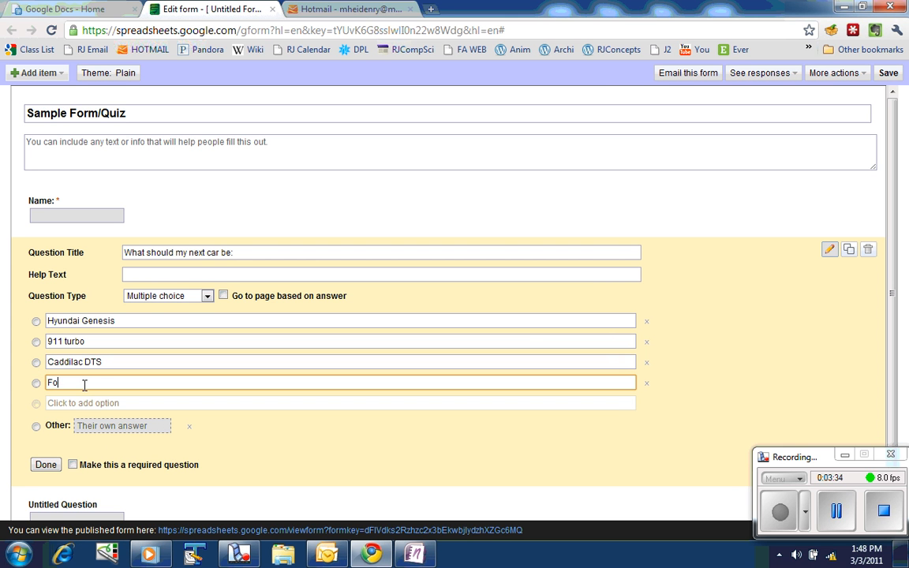
{"action": "type", "text": "rd F150"}
Make the car question required, finish editing it and save the form
{"action": "left_click", "coordinate": [73, 466]}
{"action": "left_click", "coordinate": [46, 465]}
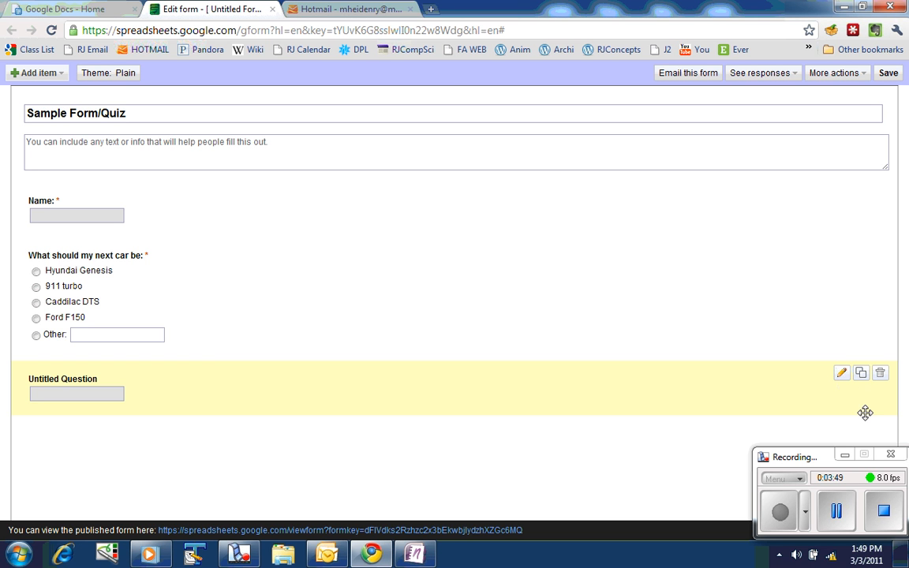
{"action": "left_click", "coordinate": [887, 75]}
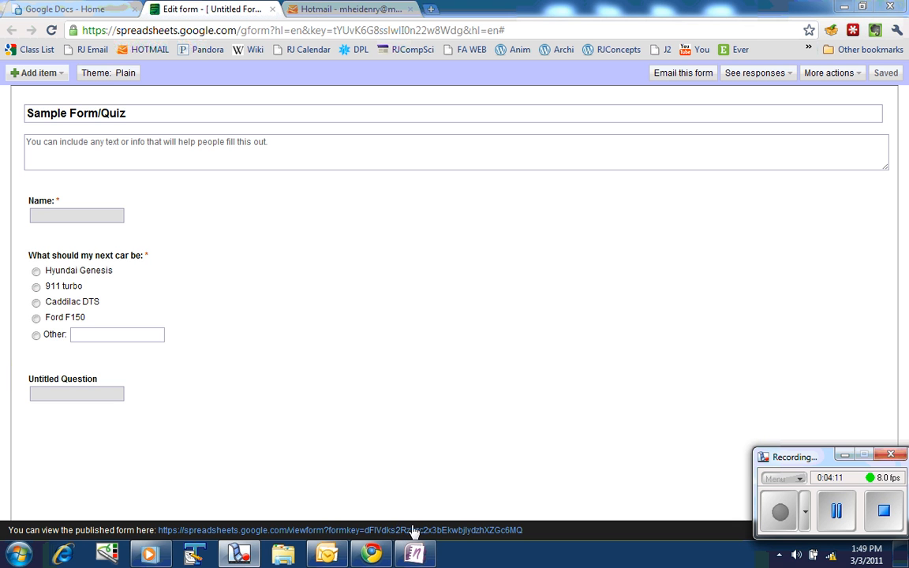
Look over the form's theme gallery, its additional actions and the ways to see responses, keeping the Plain theme
{"action": "left_click", "coordinate": [108, 73]}
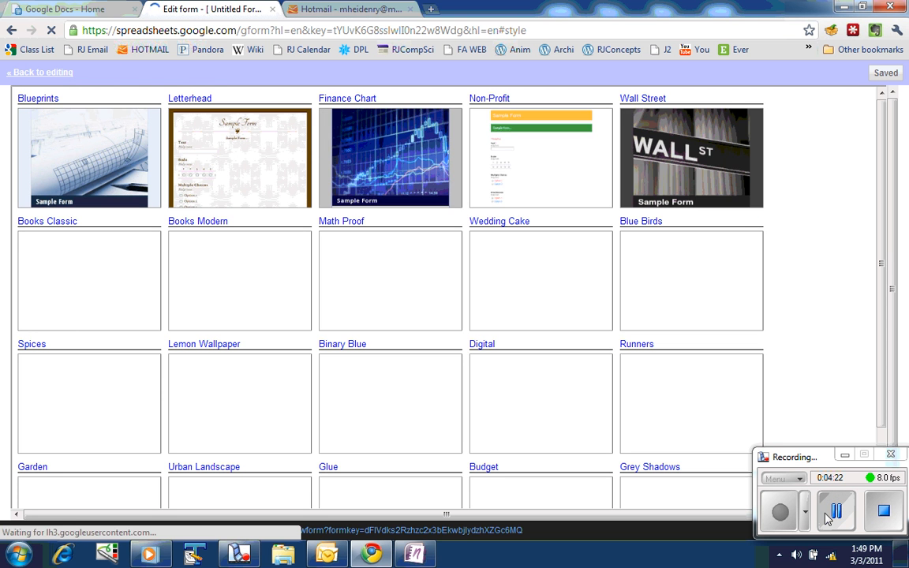
{"action": "left_click", "coordinate": [11, 34]}
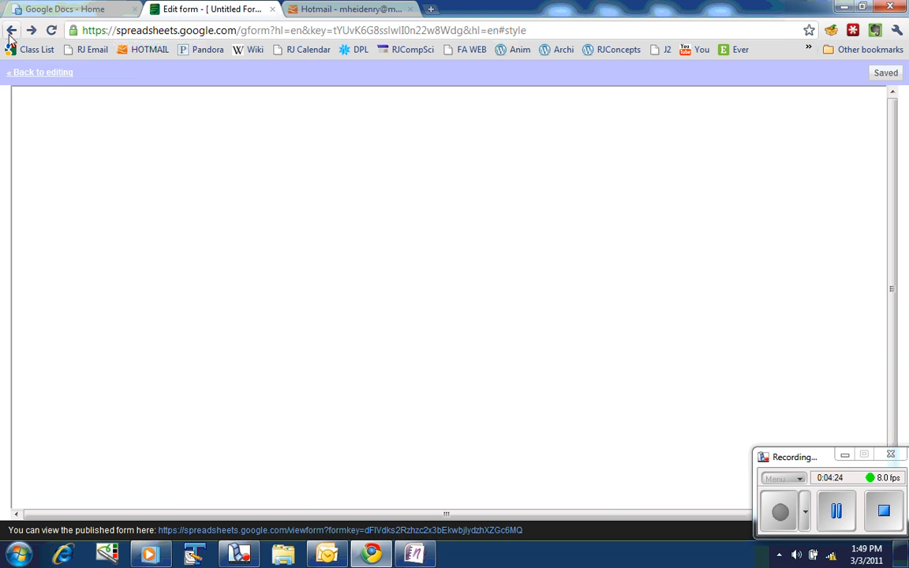
{"action": "left_click", "coordinate": [42, 74]}
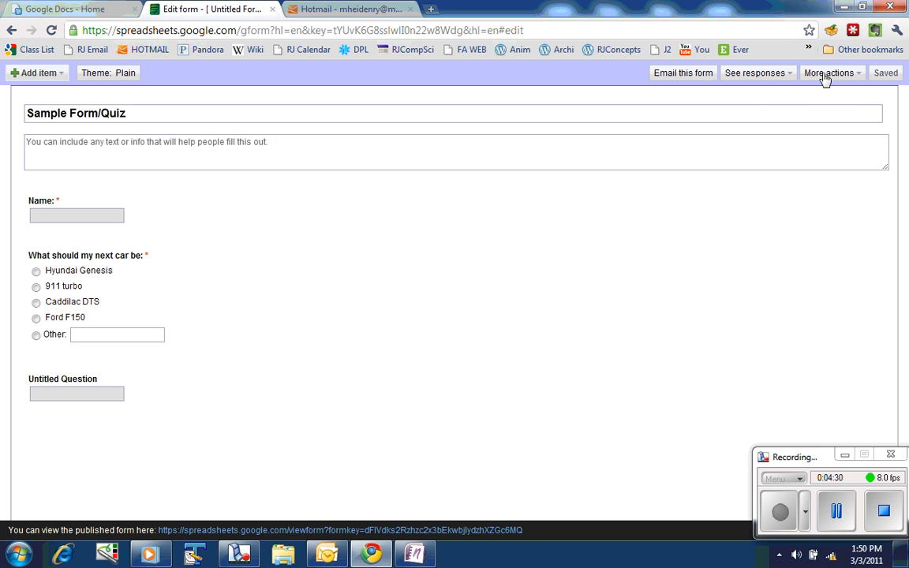
{"action": "left_click", "coordinate": [859, 77]}
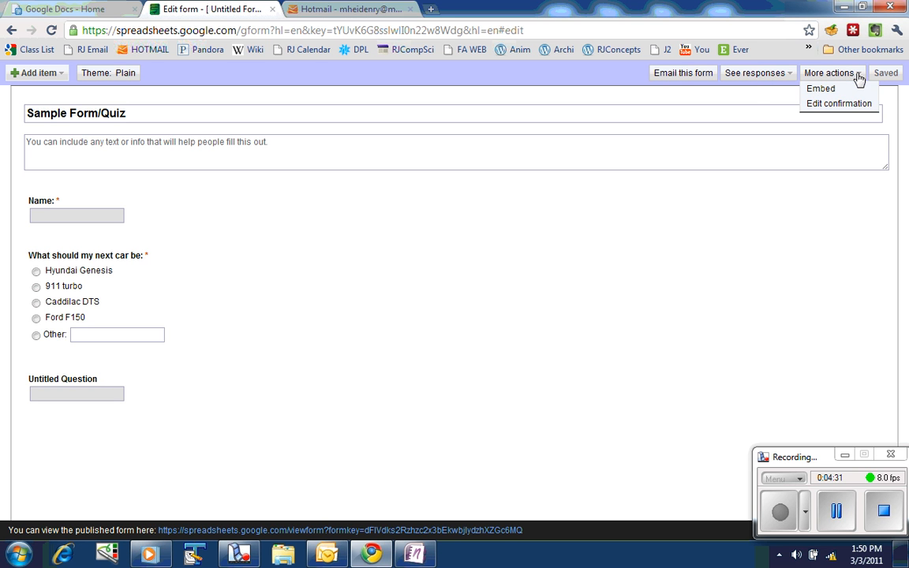
{"action": "left_click", "coordinate": [770, 75]}
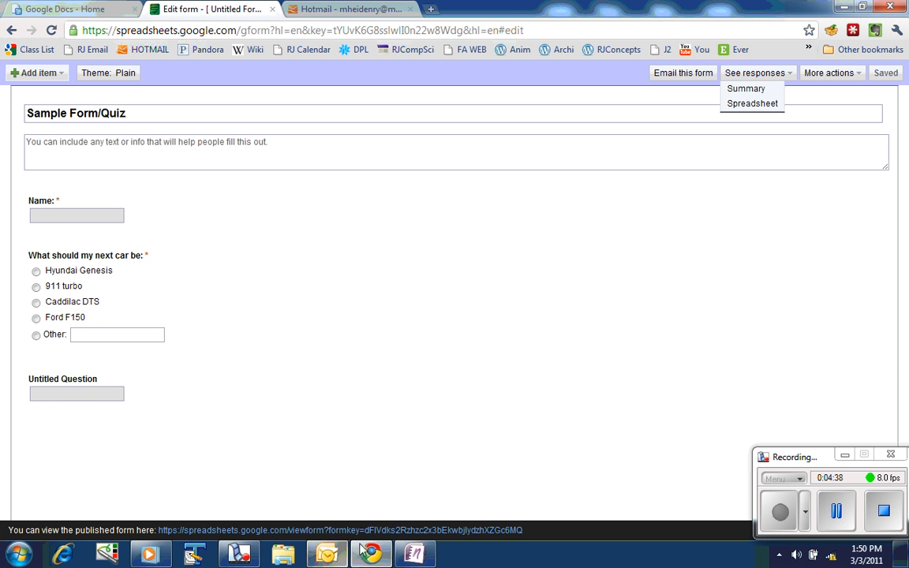
Open the published version of the form and select its full web address
{"action": "left_click", "coordinate": [396, 531]}
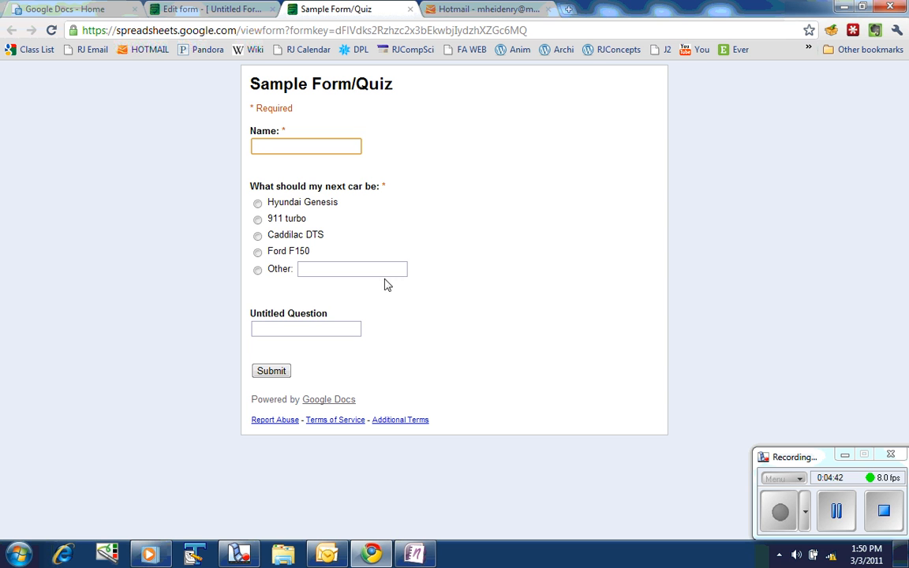
{"action": "left_click", "coordinate": [529, 30]}
{"action": "left_click_drag", "start_coordinate": [529, 30], "coordinate": [82, 40]}
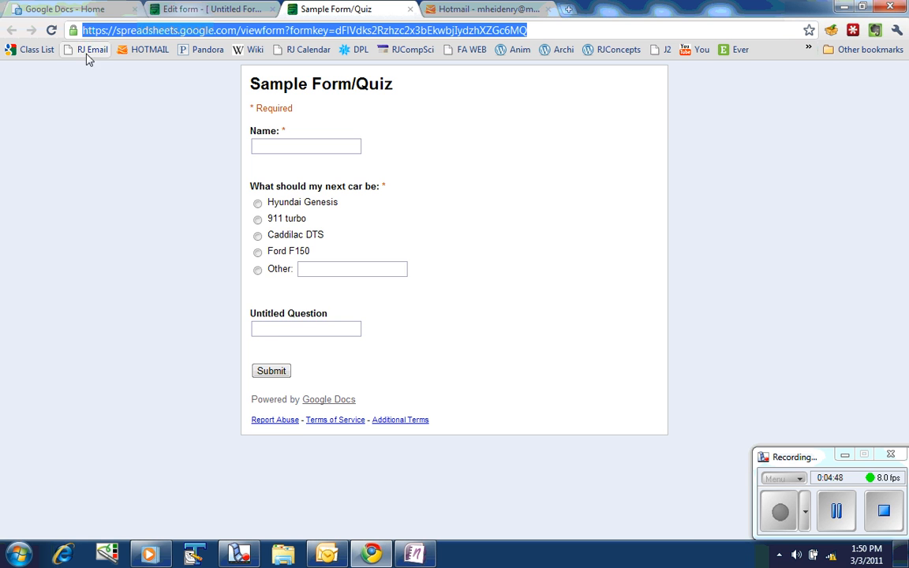
{"action": "left_click", "coordinate": [96, 11]}
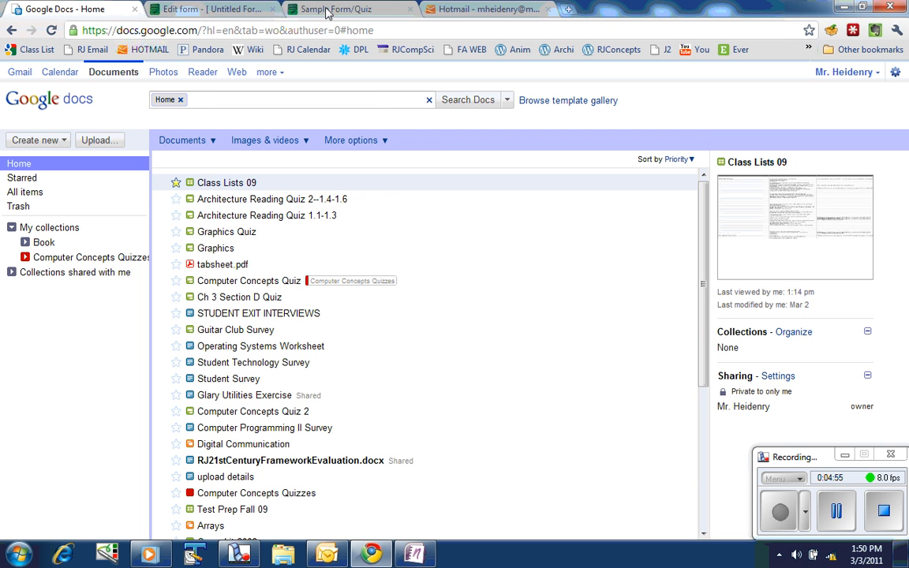
{"action": "left_click", "coordinate": [220, 9]}
{"action": "left_click", "coordinate": [320, 11]}
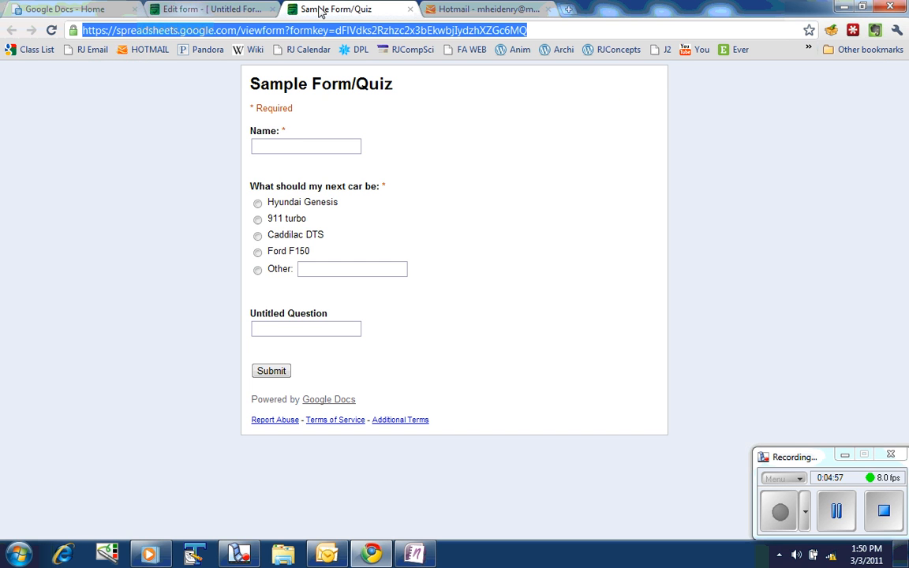
Fill in the respondent's name, choose "Caddilac DTS" as the next car and submit the published form
{"action": "left_click", "coordinate": [313, 150]}
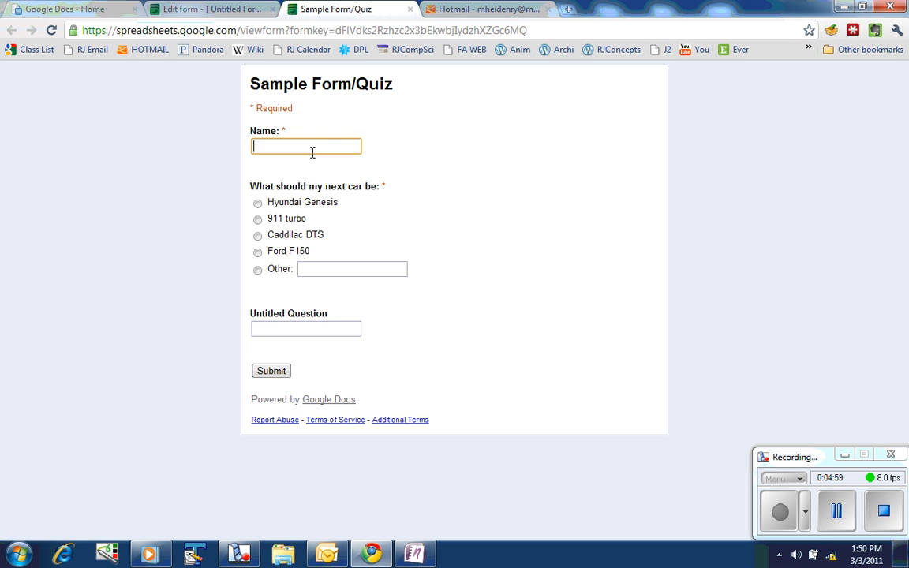
{"action": "type", "text": "Mr H"}
{"action": "left_click", "coordinate": [257, 238]}
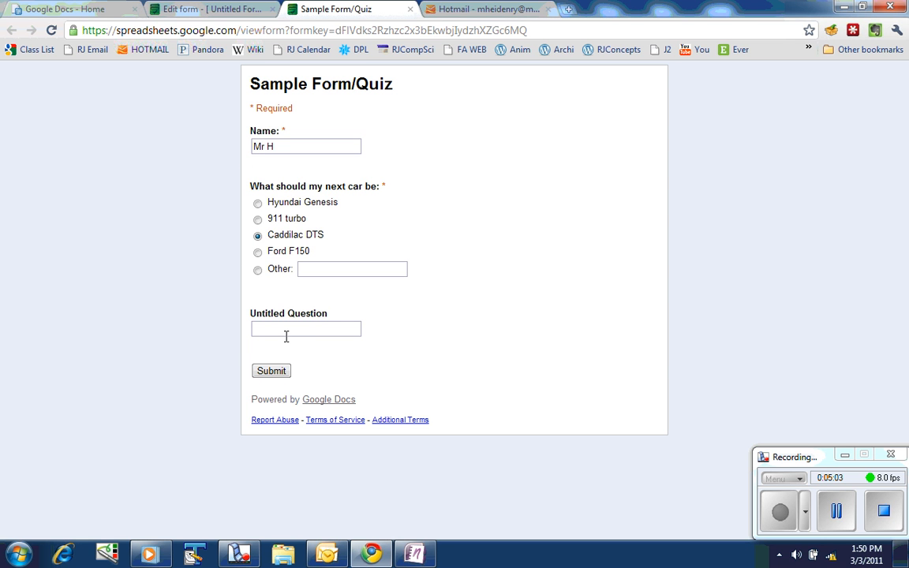
{"action": "left_click", "coordinate": [273, 373]}
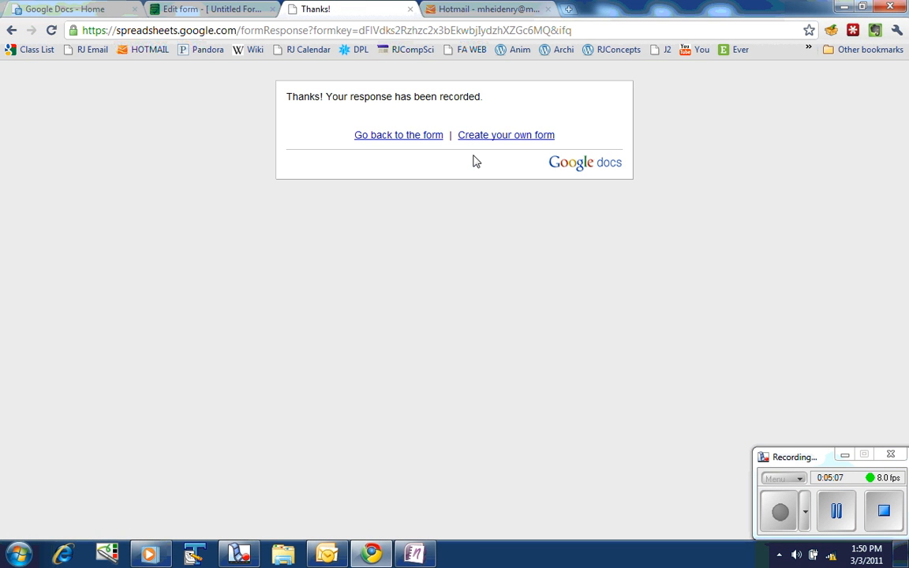
Return to the form editor, open the responses as a spreadsheet and look over the form options available there
{"action": "left_click", "coordinate": [246, 18]}
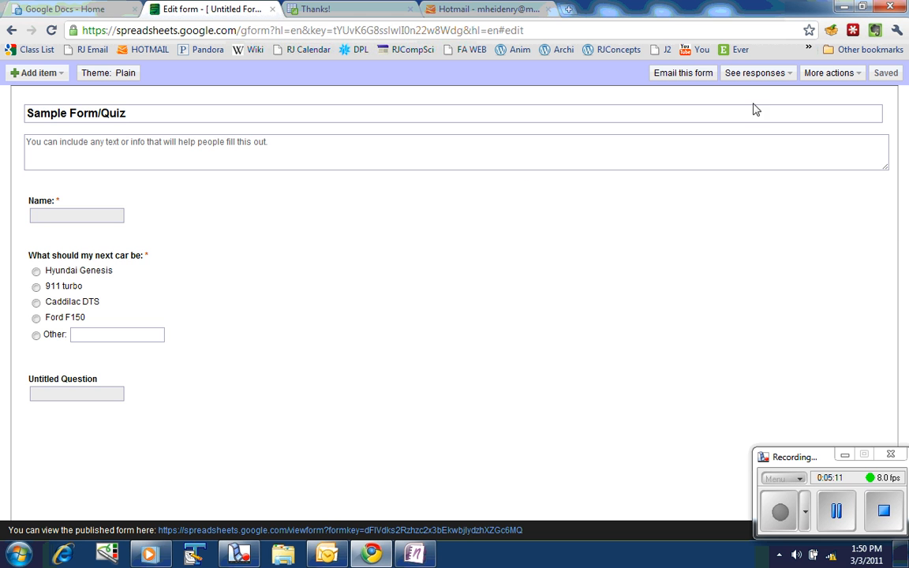
{"action": "left_click", "coordinate": [786, 76]}
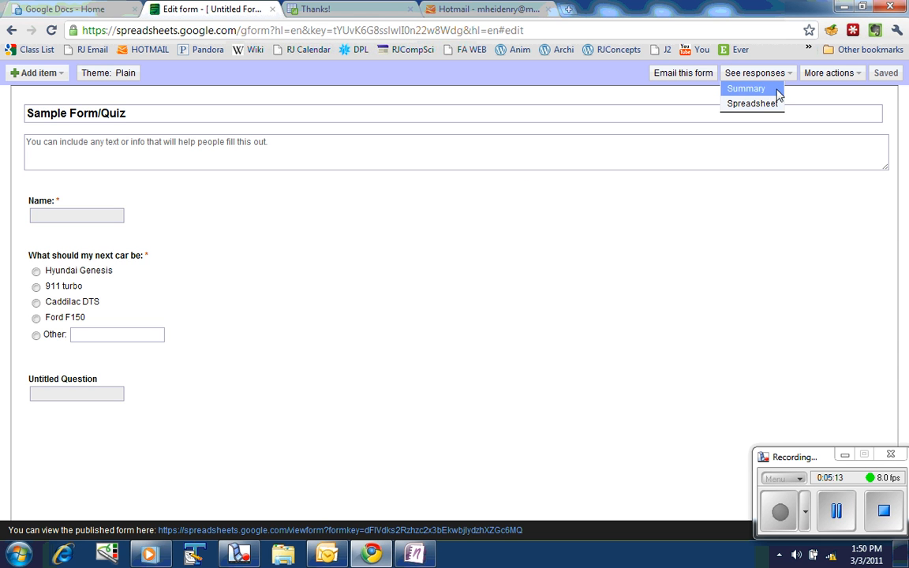
{"action": "left_click", "coordinate": [750, 103]}
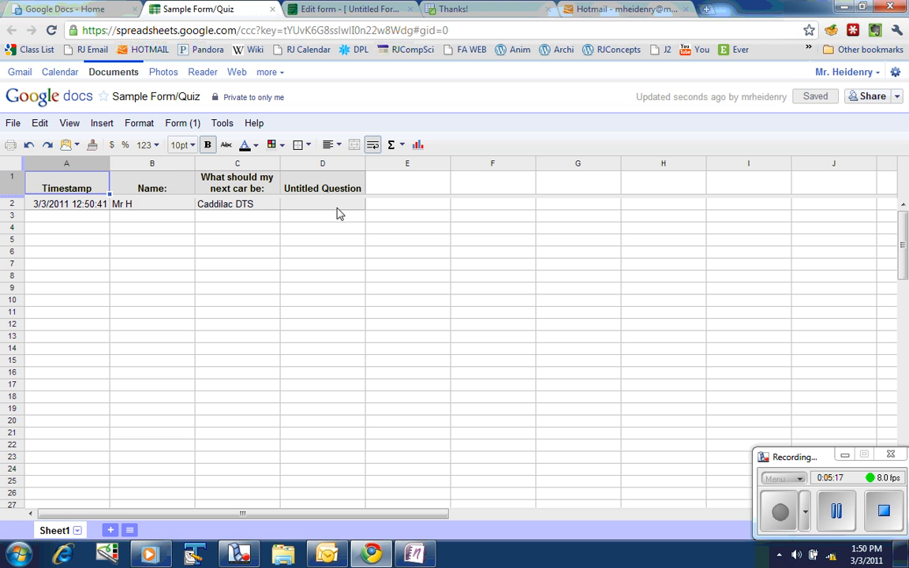
{"action": "left_click", "coordinate": [172, 124]}
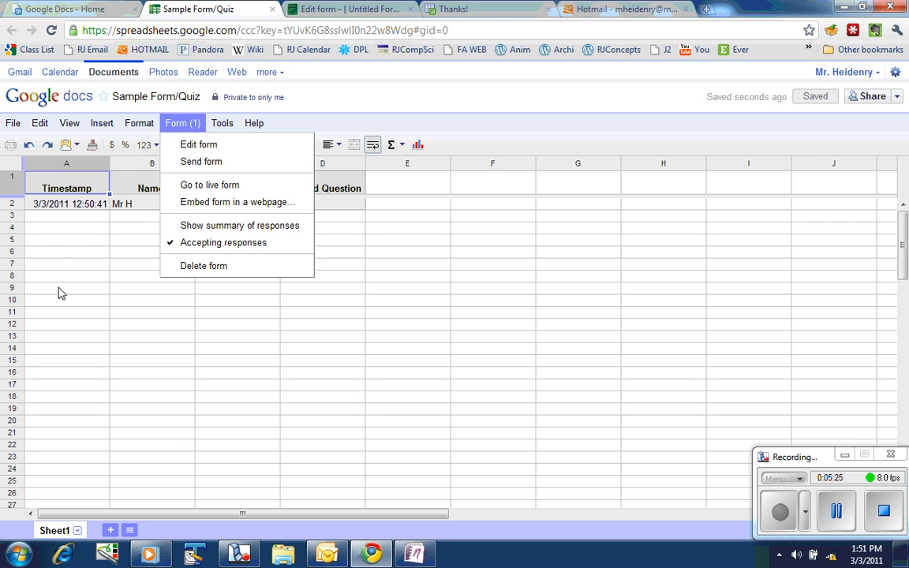
{"action": "left_click", "coordinate": [419, 420]}
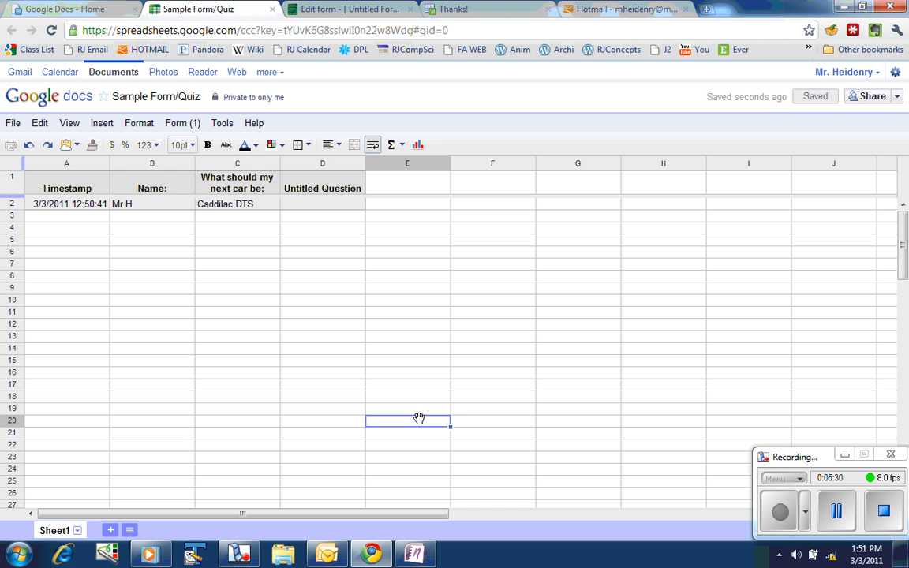